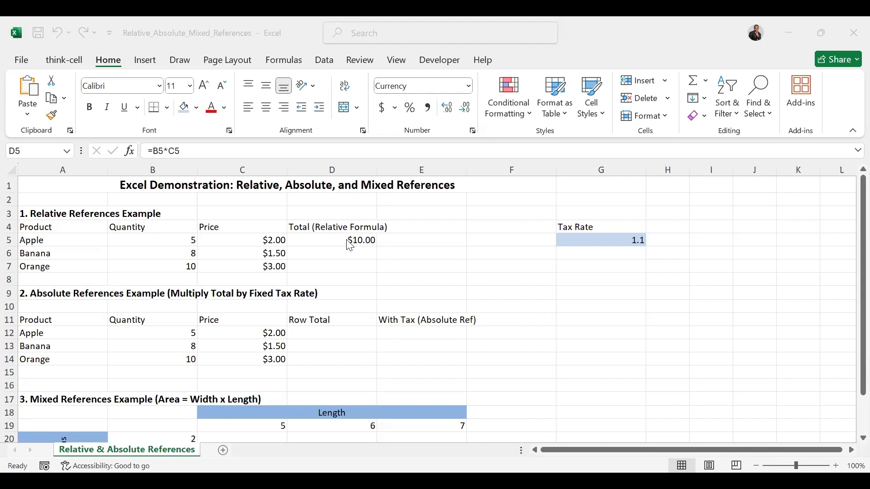
Clear the Apple total in D5 and enter the relative formula =B5*C5 there
left_click(346, 240)
key("Delete")
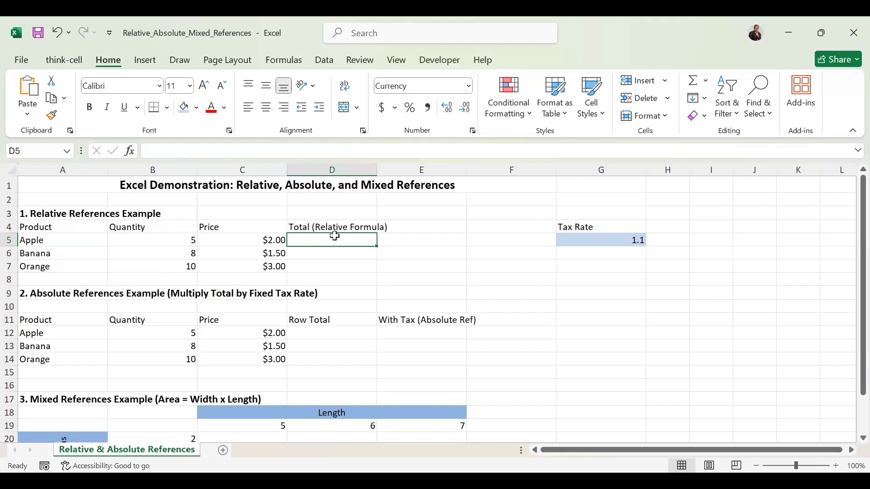
type("=")
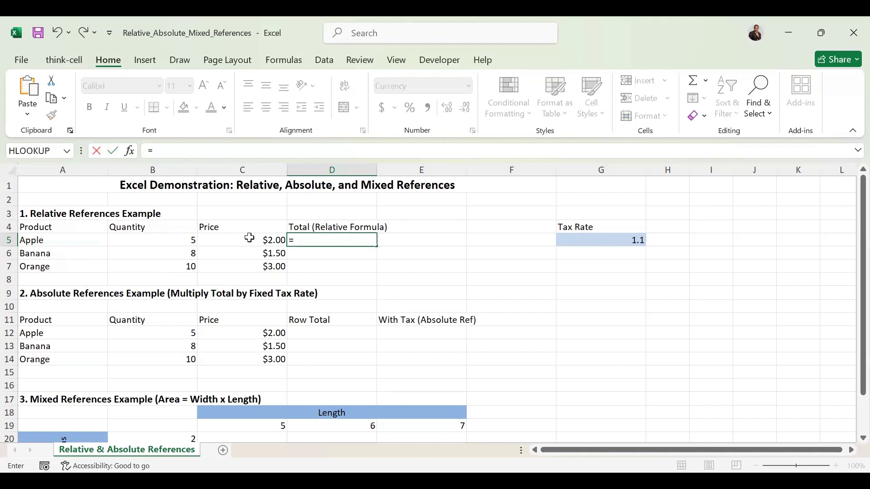
left_click(177, 239)
type("*")
left_click(241, 241)
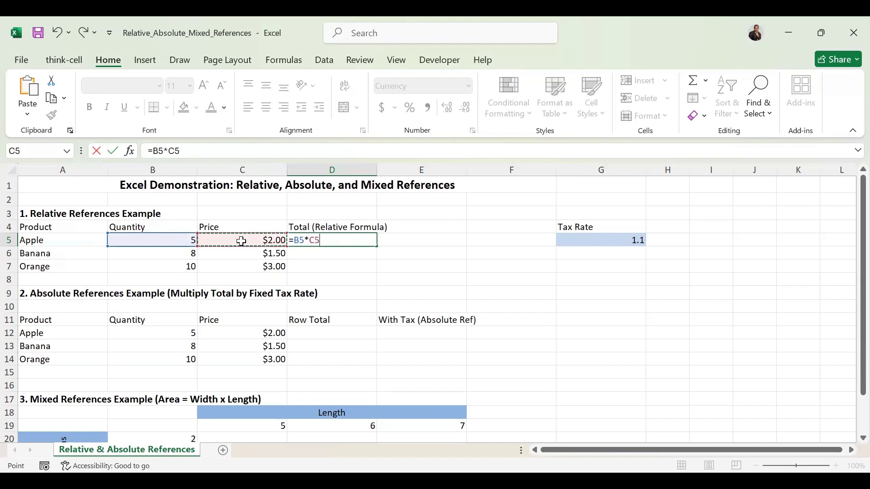
key("Return")
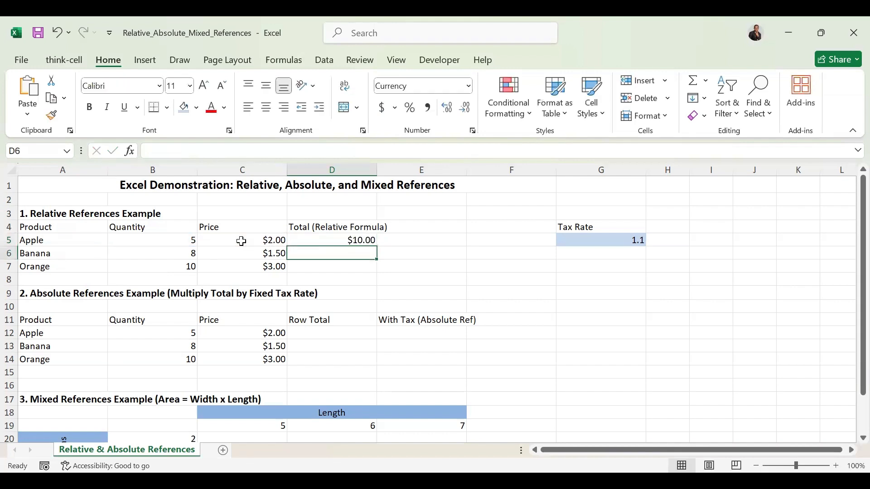
Fill the D5 formula down through D7 and inspect the copied formulas for Banana and Orange
left_click(333, 238)
left_click(380, 243)
left_click_drag(380, 243, 370, 275)
left_click(363, 242)
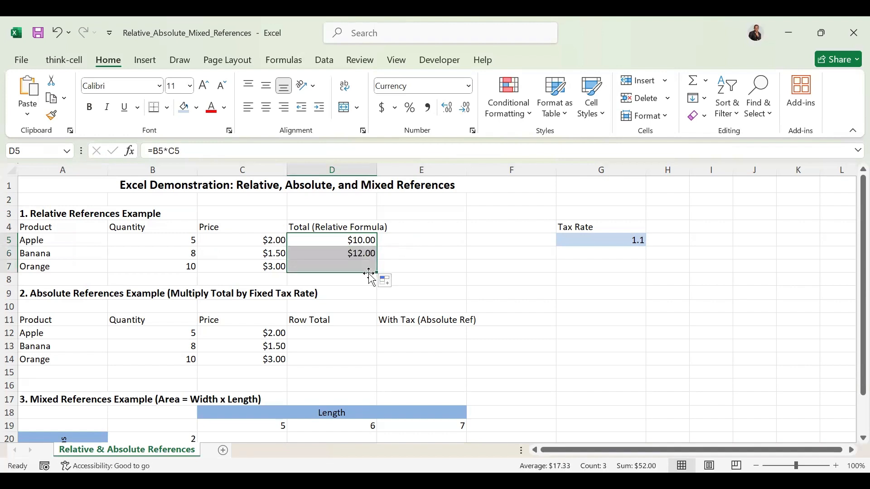
left_click(336, 252)
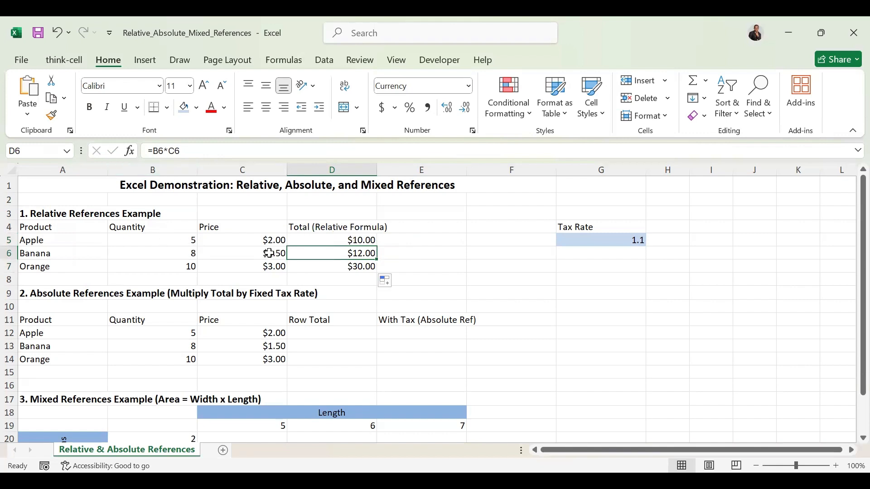
left_click(367, 266)
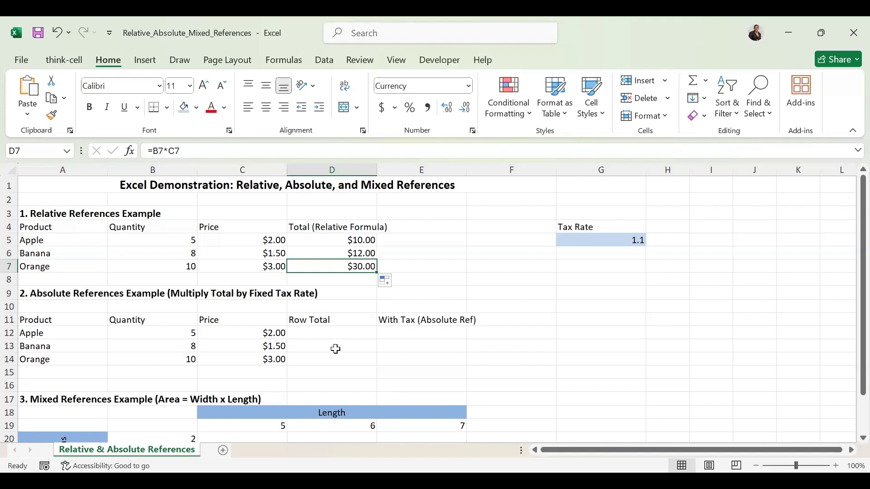
Enter the formula =B12*C12 in D12 for Apple's row total
left_click(348, 330)
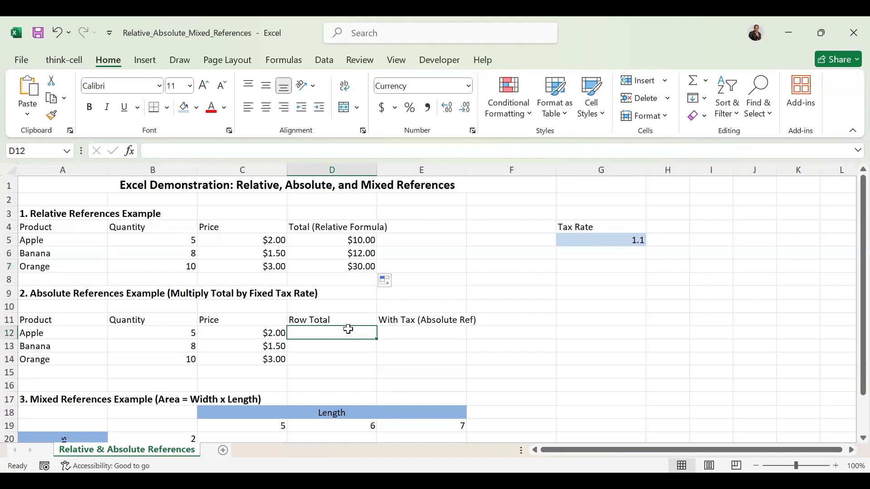
type("=")
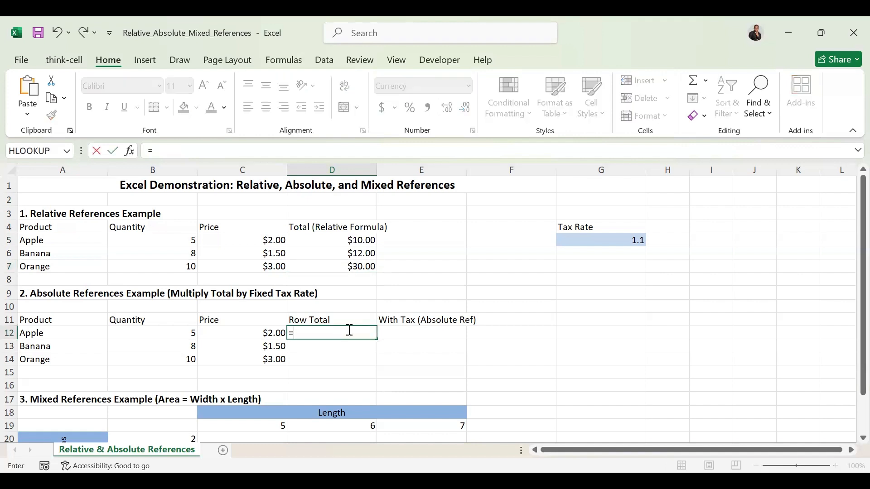
left_click(184, 334)
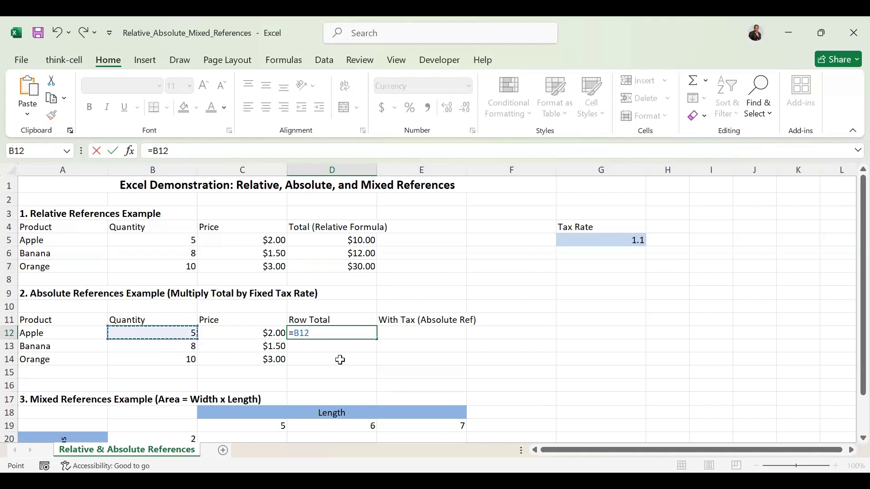
type("*")
left_click(225, 333)
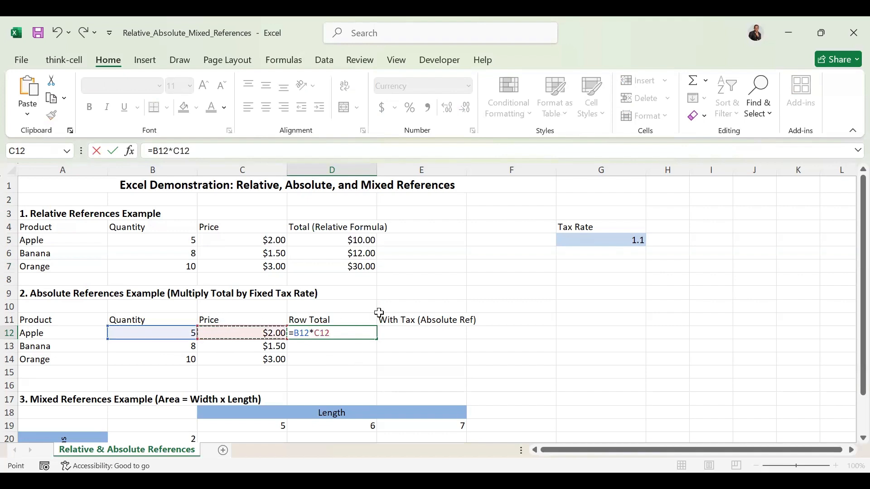
key("Return")
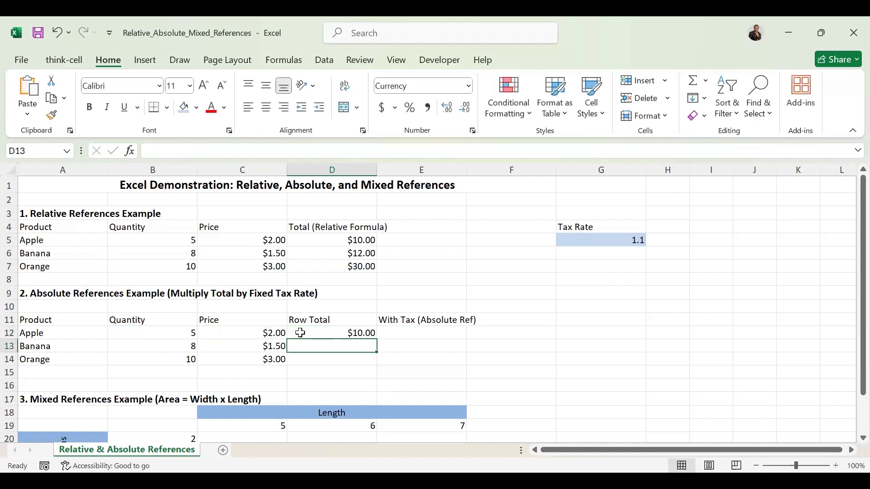
Fill the row total formula from D12 down through D14 and inspect the copy in D13
left_click(338, 332)
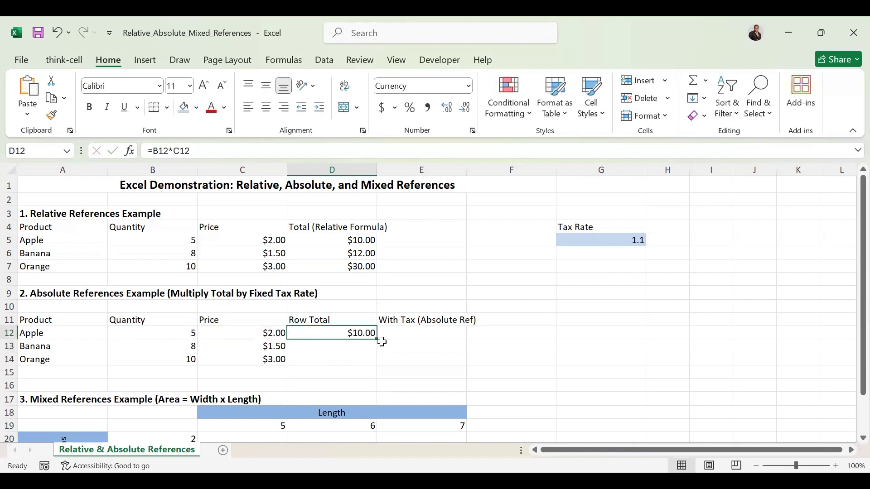
left_click_drag(378, 339, 374, 368)
left_click(335, 345)
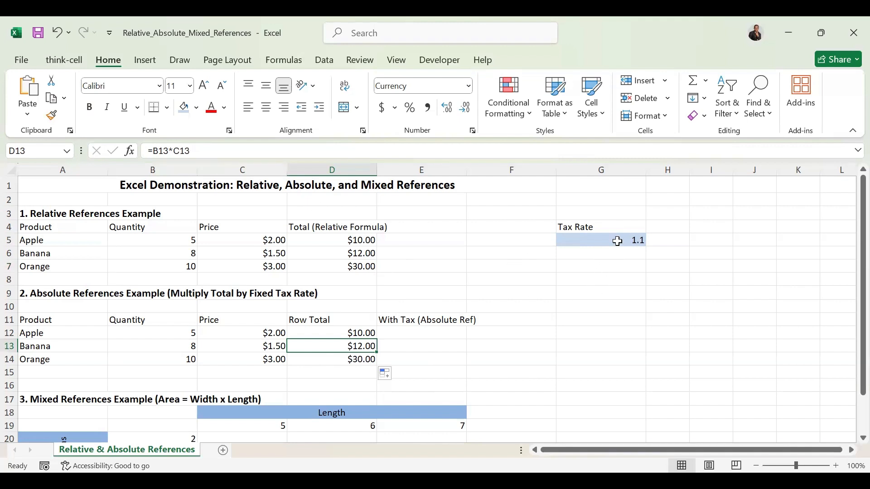
Enter the formula =D12*G5 in E12, using a relative reference to the tax rate
left_click(399, 332)
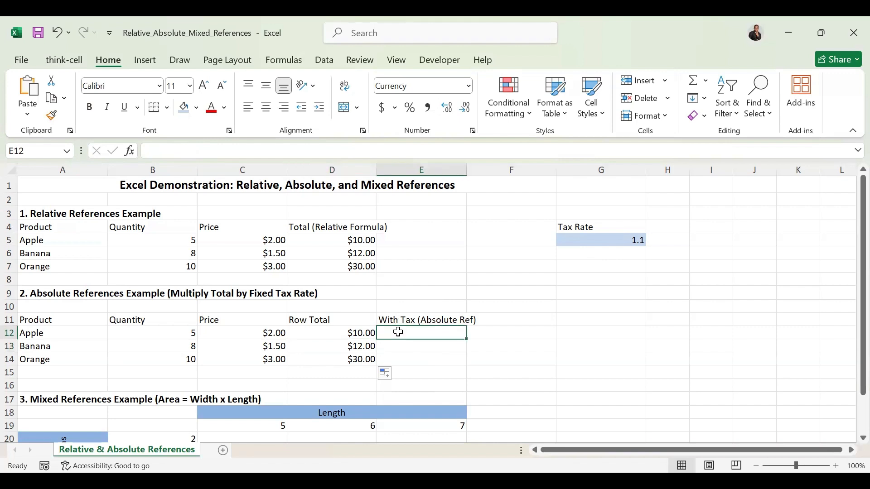
type("=")
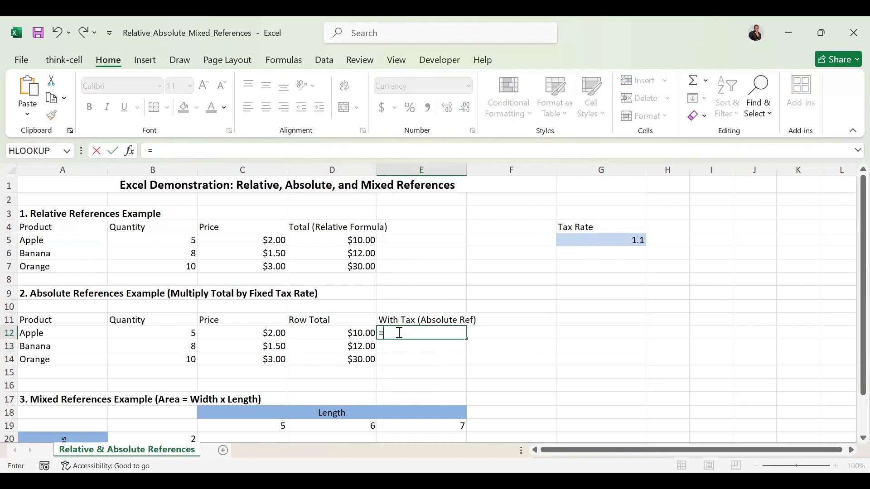
left_click(331, 333)
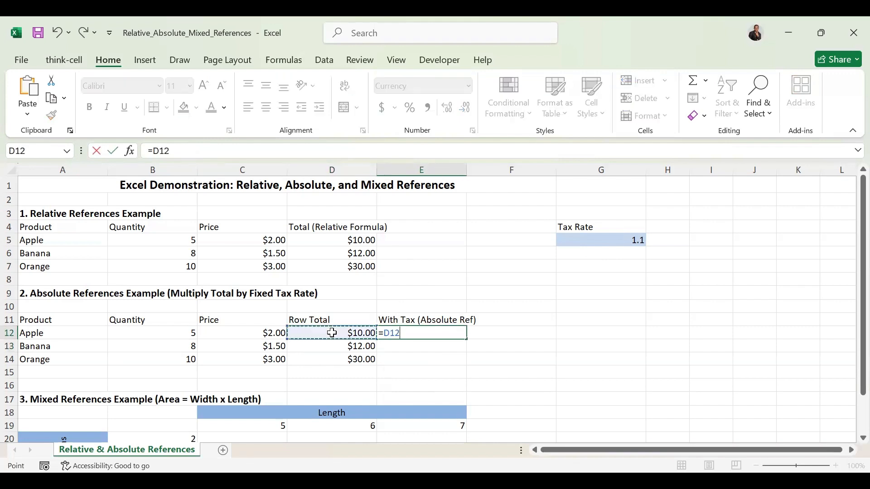
type("*")
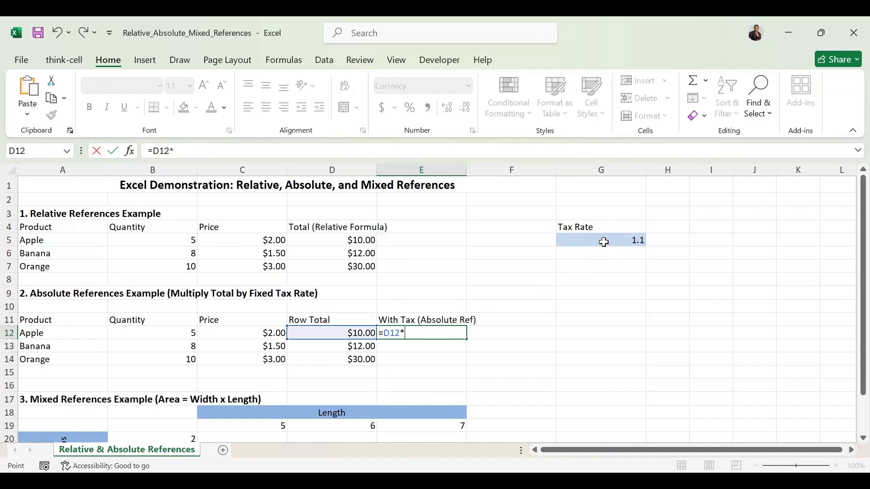
left_click(605, 242)
key("Return")
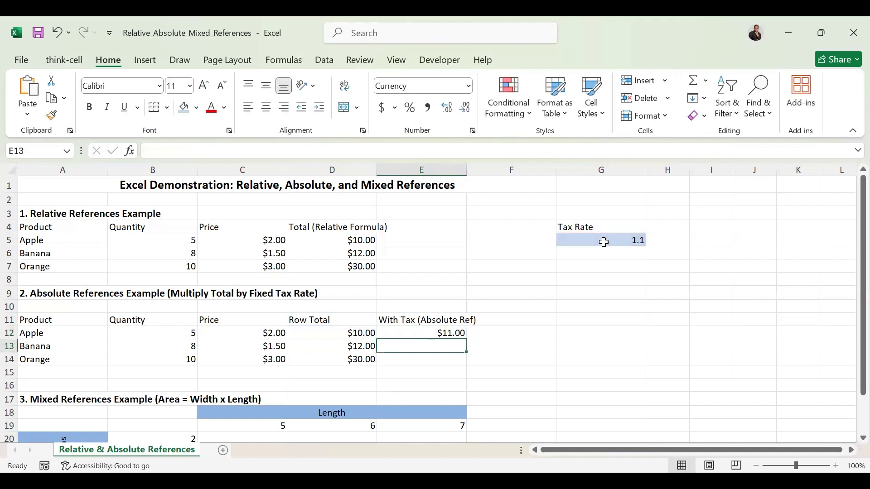
Copy the E12 formula down through E14 and compare the formulas in E13 and E12
left_click(459, 333)
left_click_drag(467, 340, 459, 373)
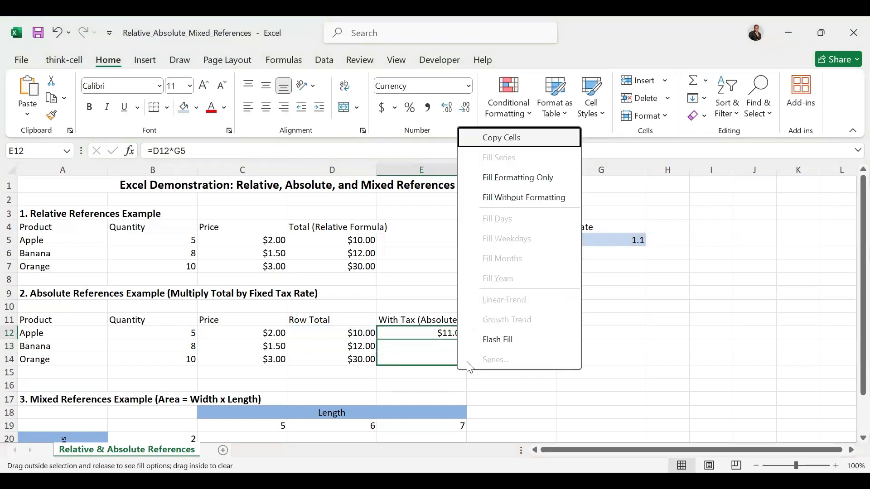
left_click(494, 144)
left_click(452, 345)
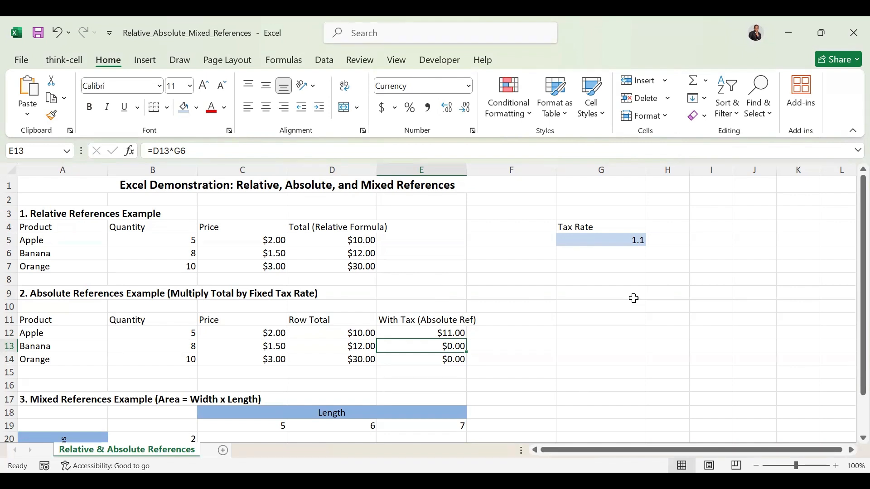
left_click(453, 335)
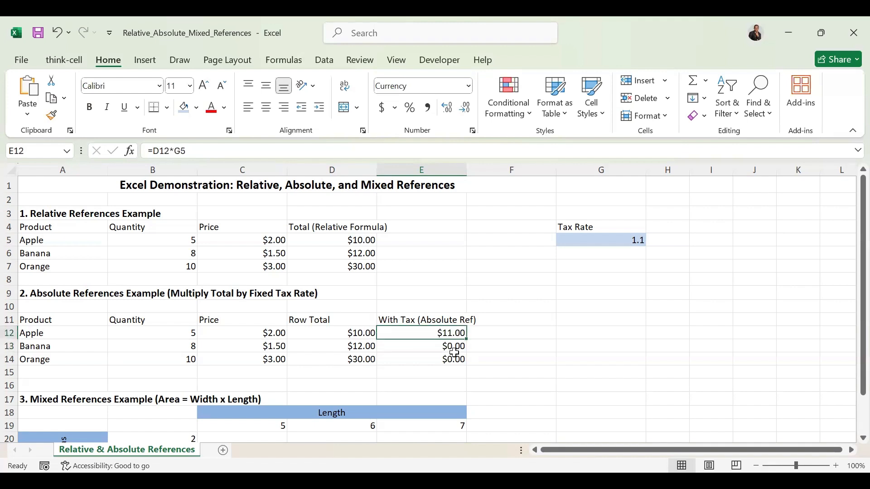
Clear the With Tax formulas from E12:E14
right_click(437, 331)
left_click_drag(437, 331, 436, 356)
key("Delete")
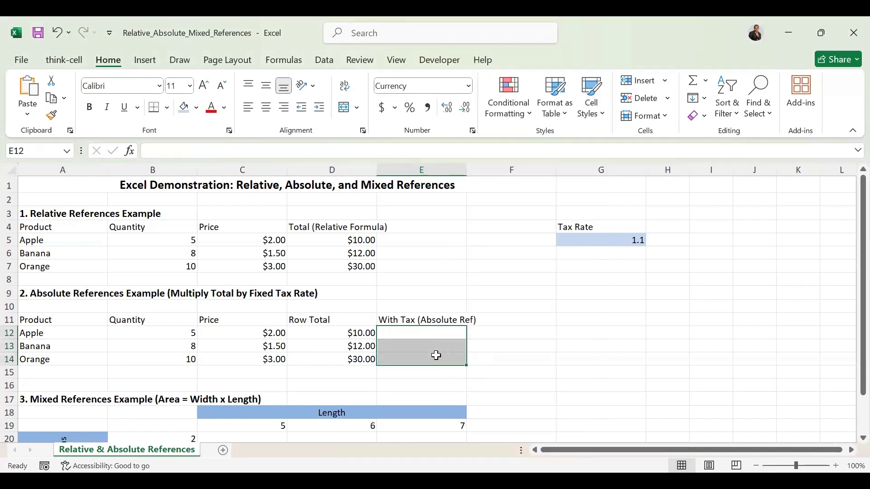
left_click(530, 320)
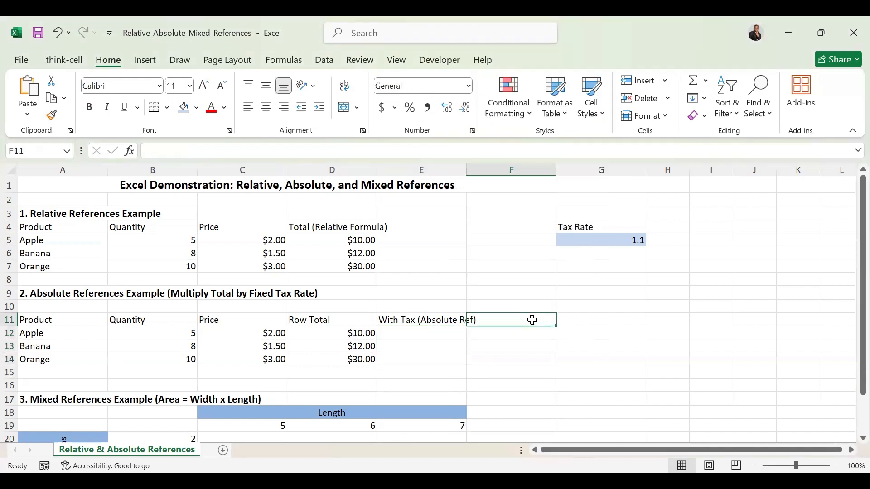
Enter =D12*$G$5 in E12 with an absolute tax rate reference and fill it down through E14
left_click(445, 337)
type("=")
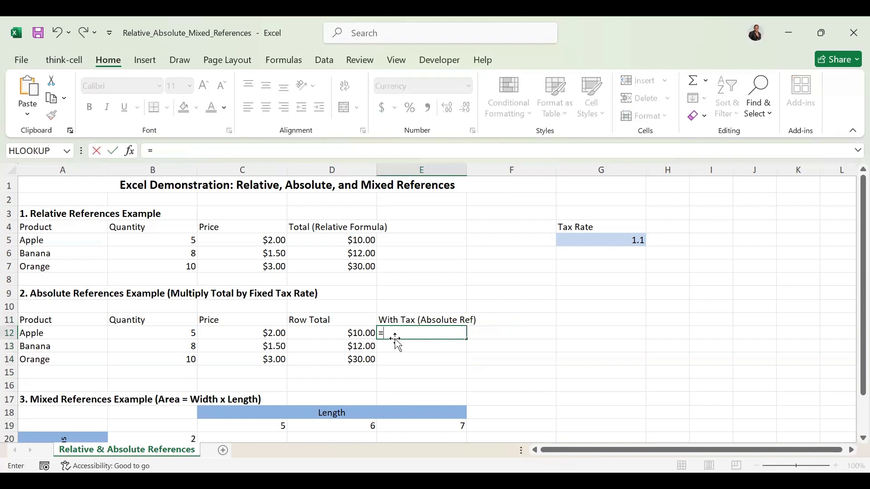
left_click(352, 334)
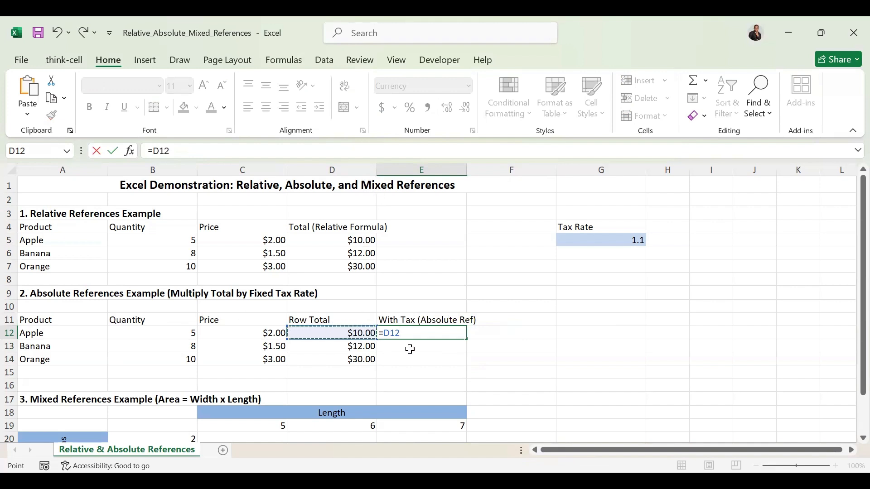
type("*")
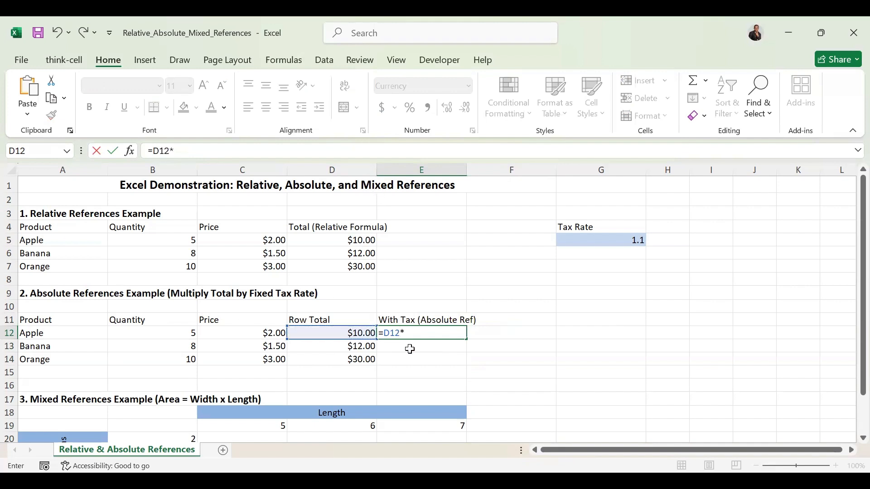
left_click(601, 240)
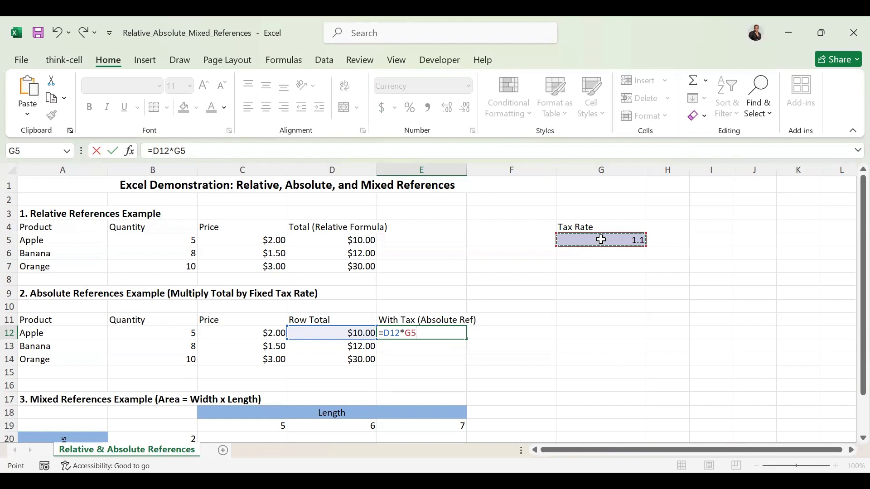
key("F4")
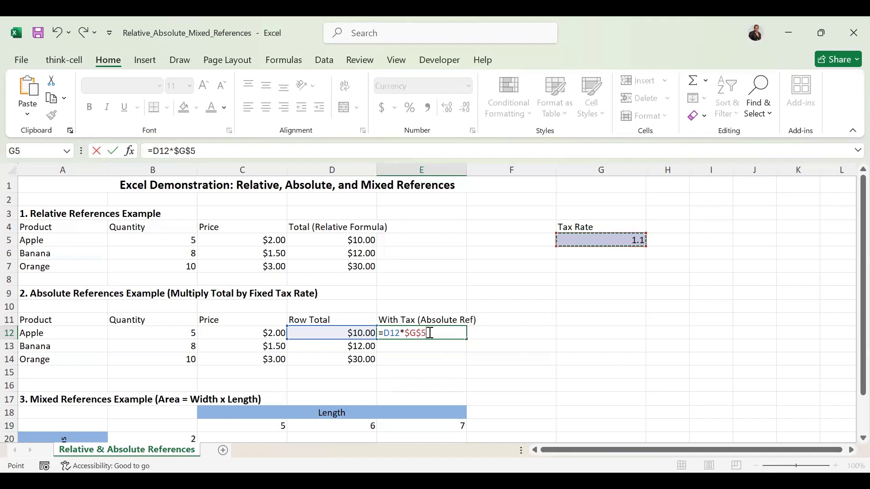
key("Return")
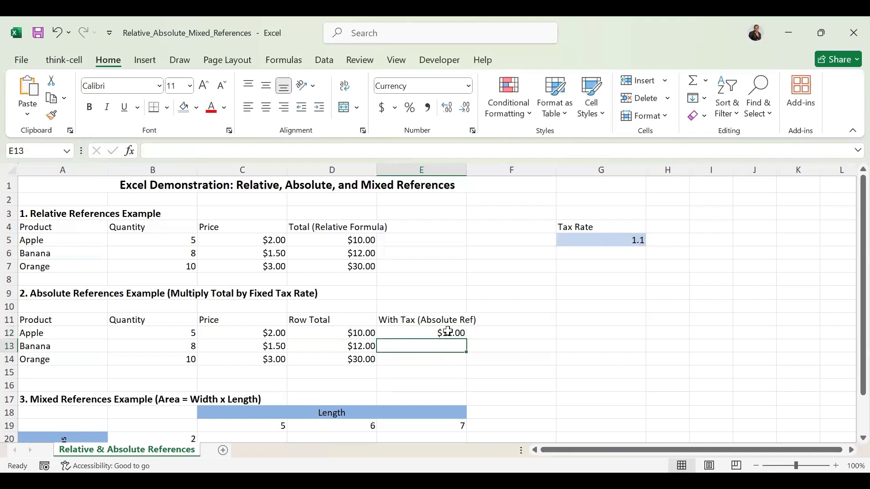
left_click(448, 332)
left_click_drag(467, 340, 463, 360)
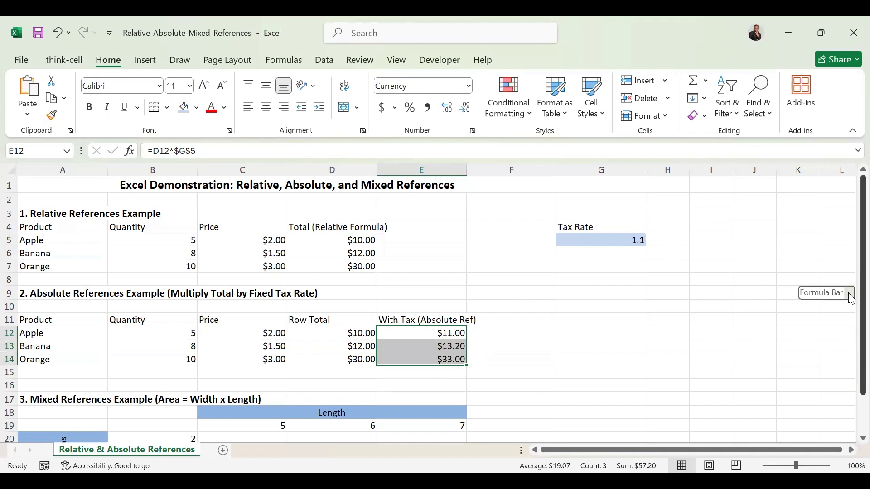
Enter =C$19 in C20 of the area table, a mixed reference that locks the row of the first length
scroll(851, 299, "down", 1)
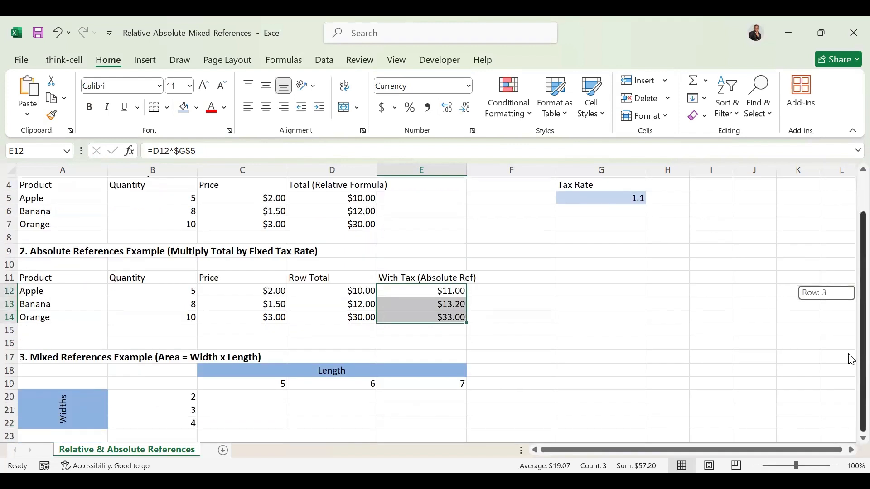
left_click(247, 400)
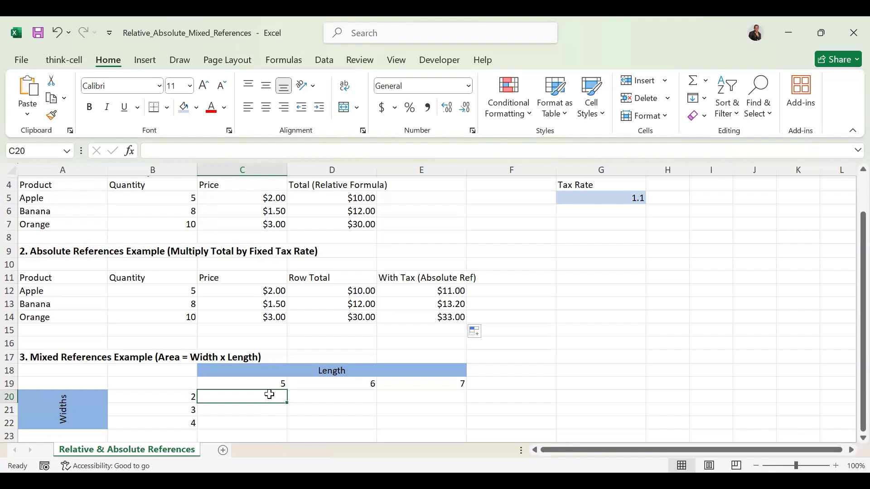
type("=")
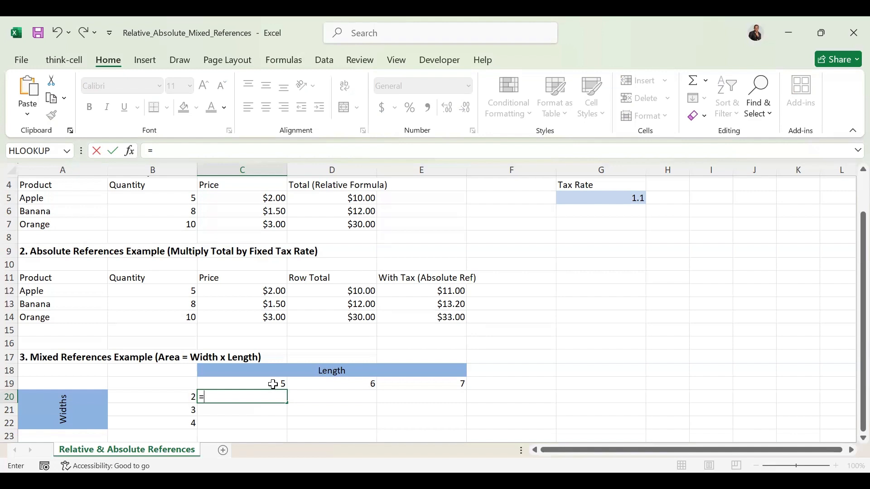
left_click(274, 385)
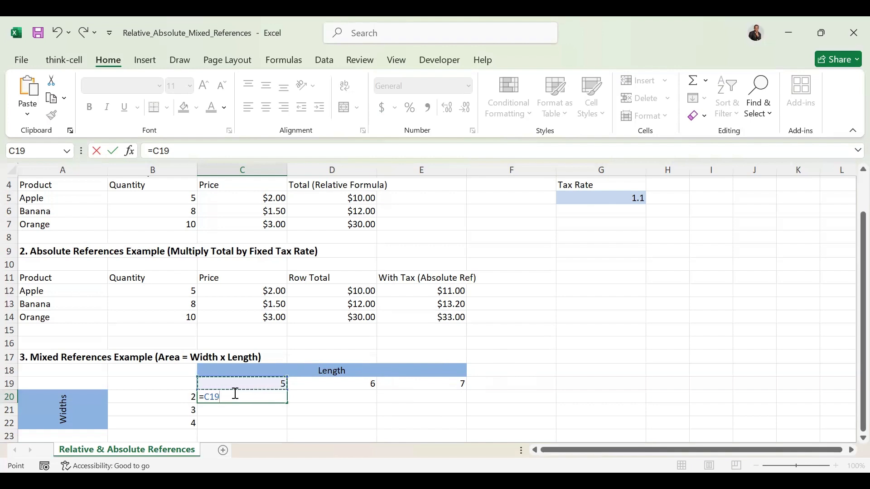
key("F4")
key("F4")
key("Return")
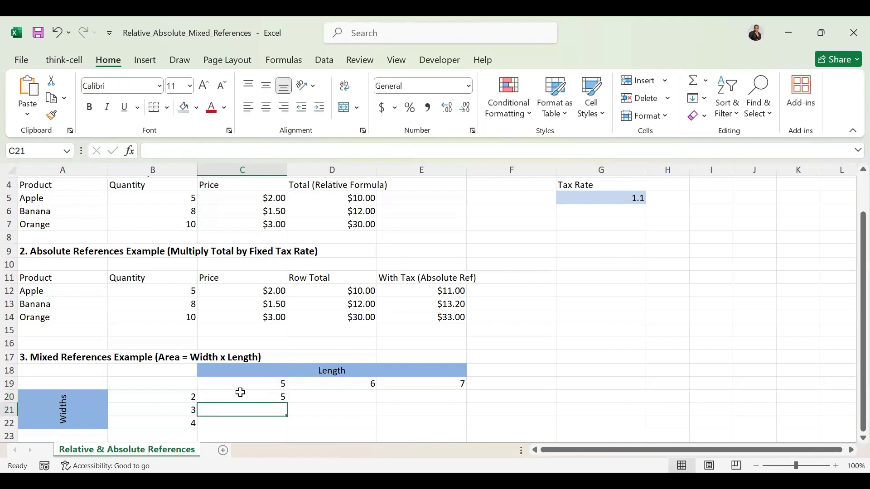
Extend the C20 formula to =C$19*$B20, multiplying by the first width with its column locked
left_click(256, 396)
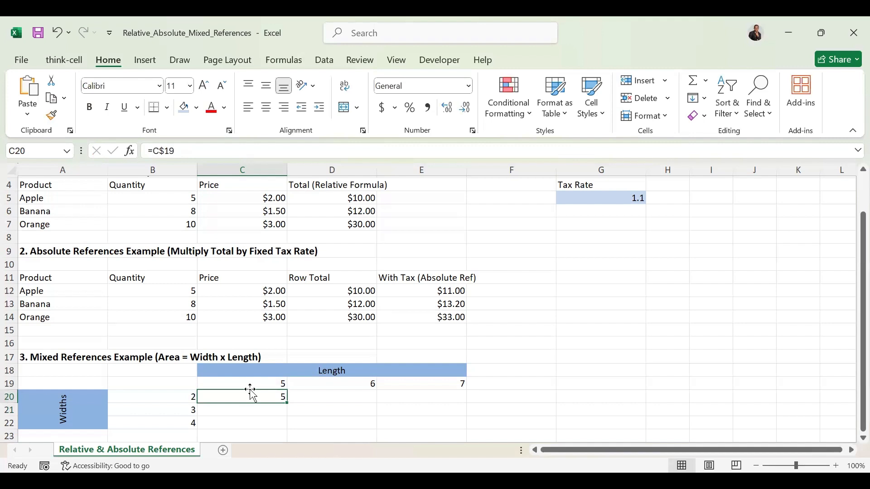
left_click(193, 155)
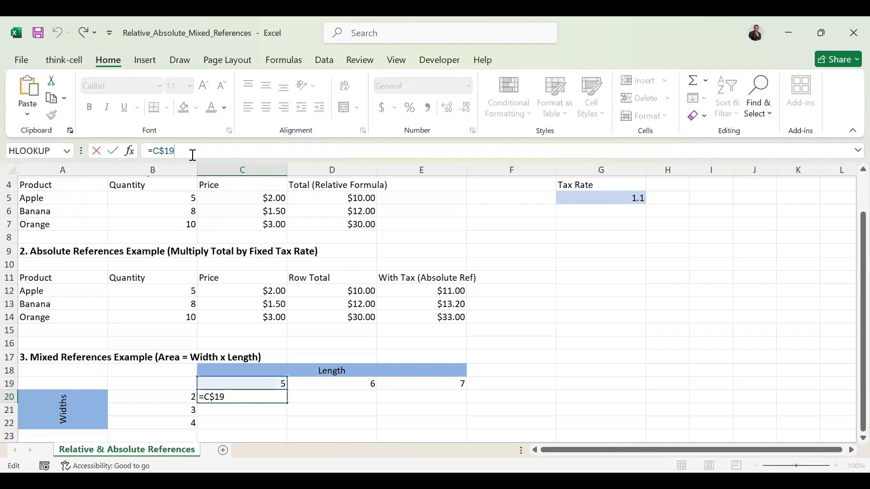
type("*")
left_click(175, 394)
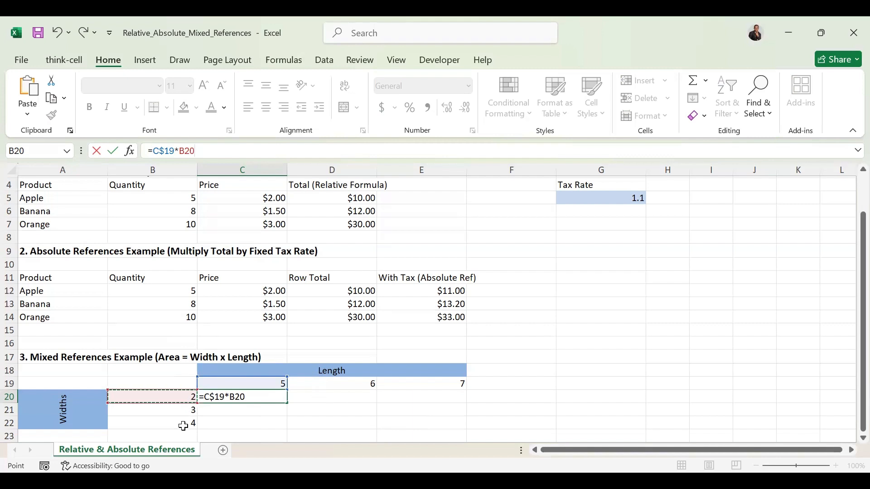
left_click(259, 397)
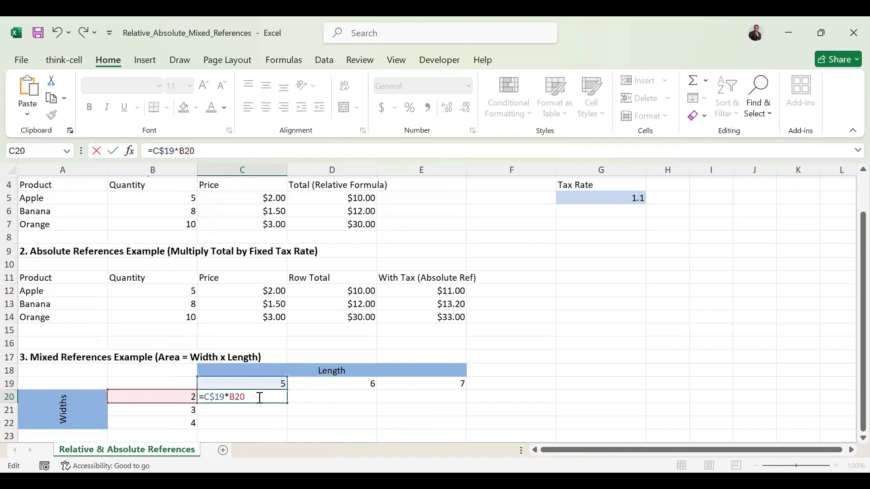
key("F4")
key("F4")
key("F4")
key("Return")
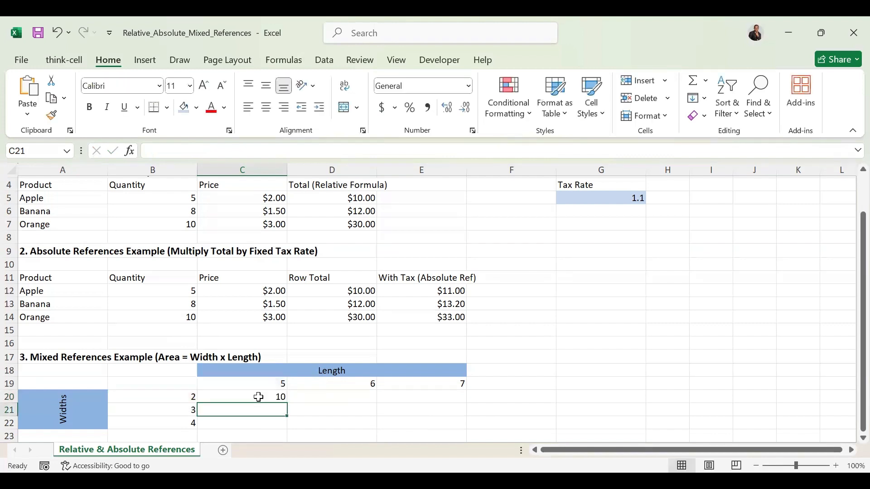
Fill the C20 area formula across to E20 and down through row 22, covering C20:E22
left_click(264, 397)
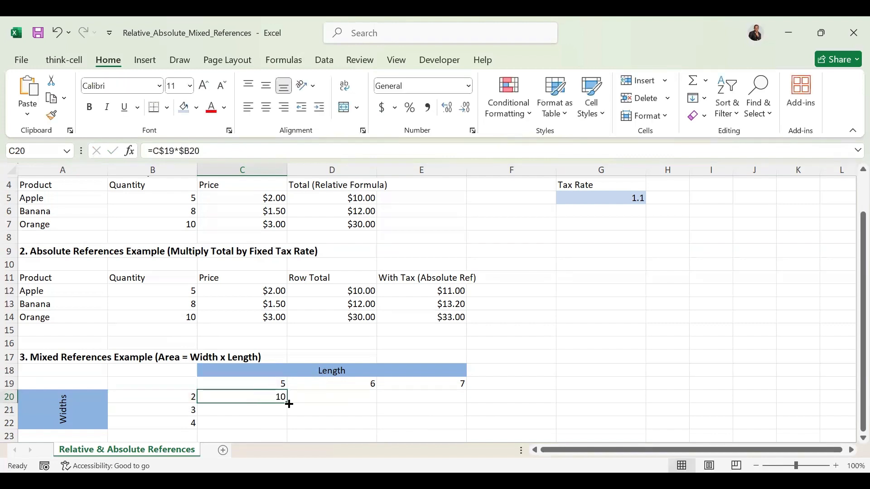
left_click_drag(289, 404, 437, 403)
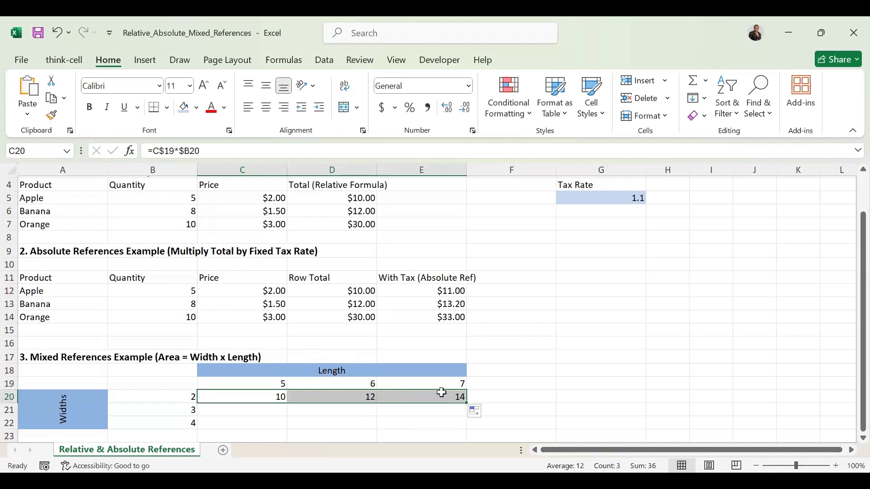
left_click_drag(470, 403, 471, 430)
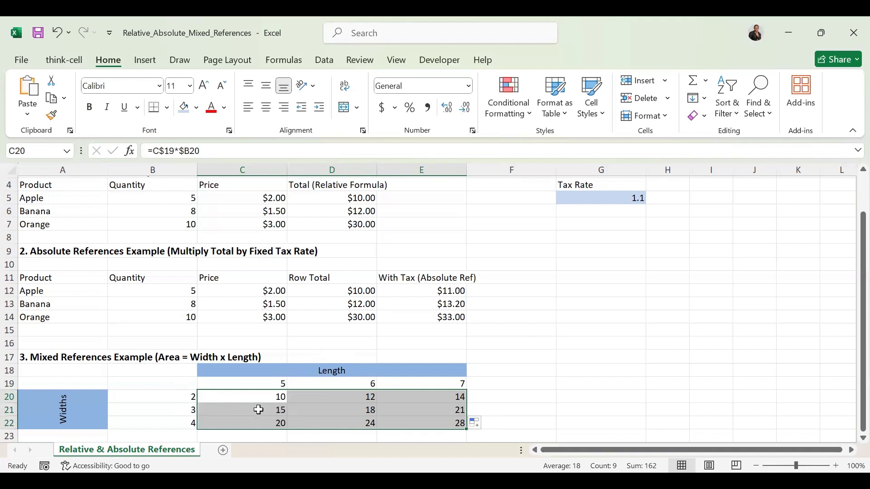
left_click(520, 423)
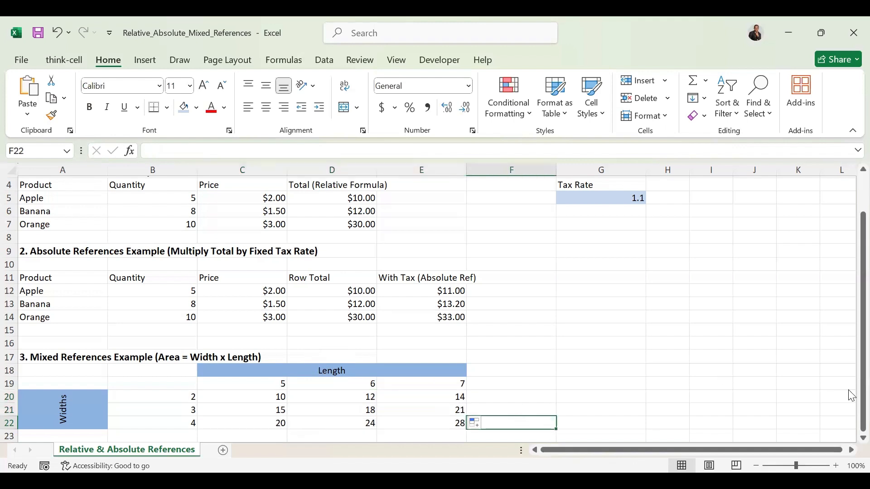